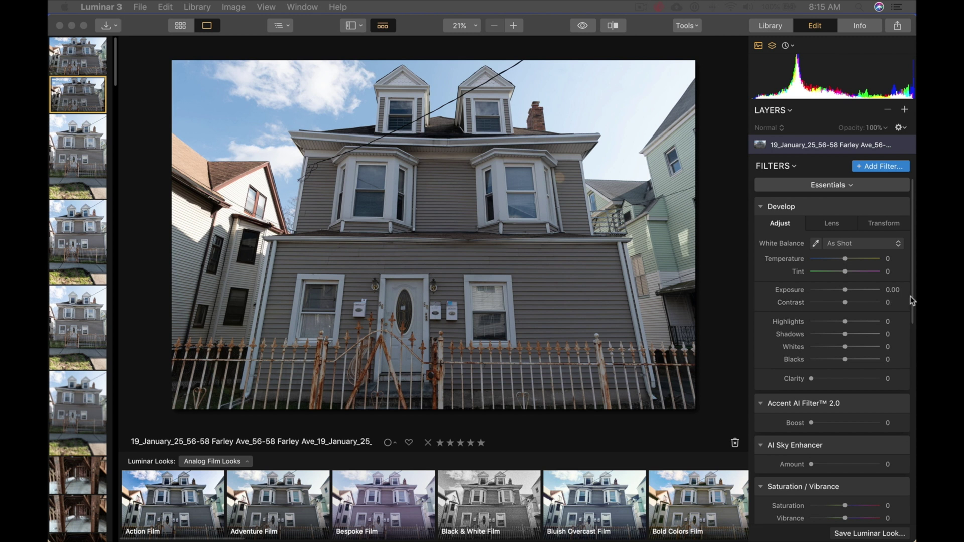
# Raise the Accent AI Filter 2.0 Boost on the house photo to 100.
pyautogui.scroll(-8, 912, 307)
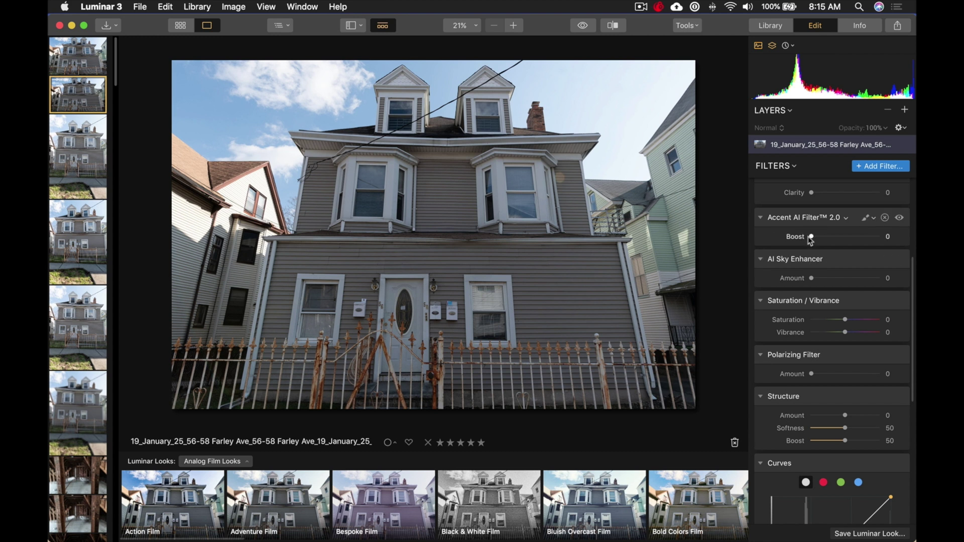
pyautogui.moveTo(812, 240); pyautogui.dragTo(821, 240)
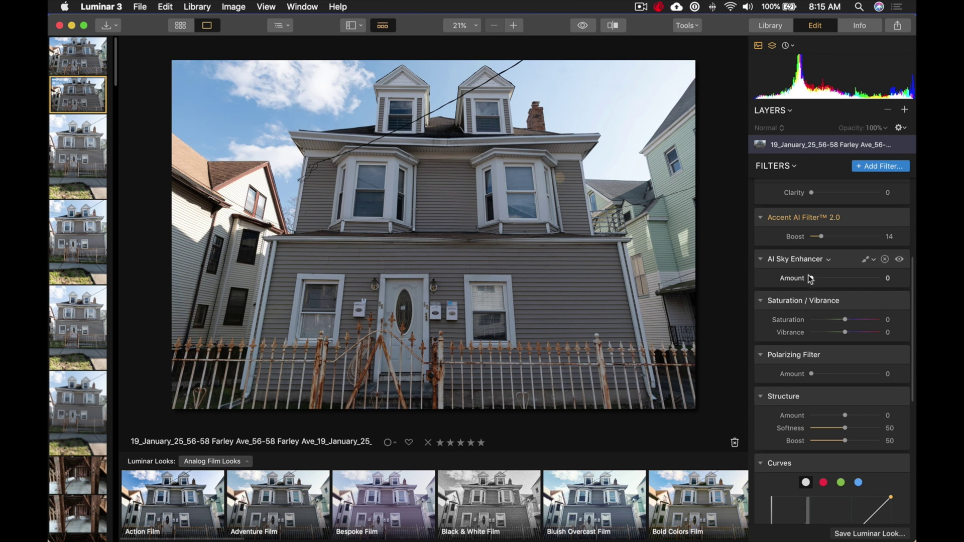
pyautogui.moveTo(820, 237); pyautogui.dragTo(888, 240)
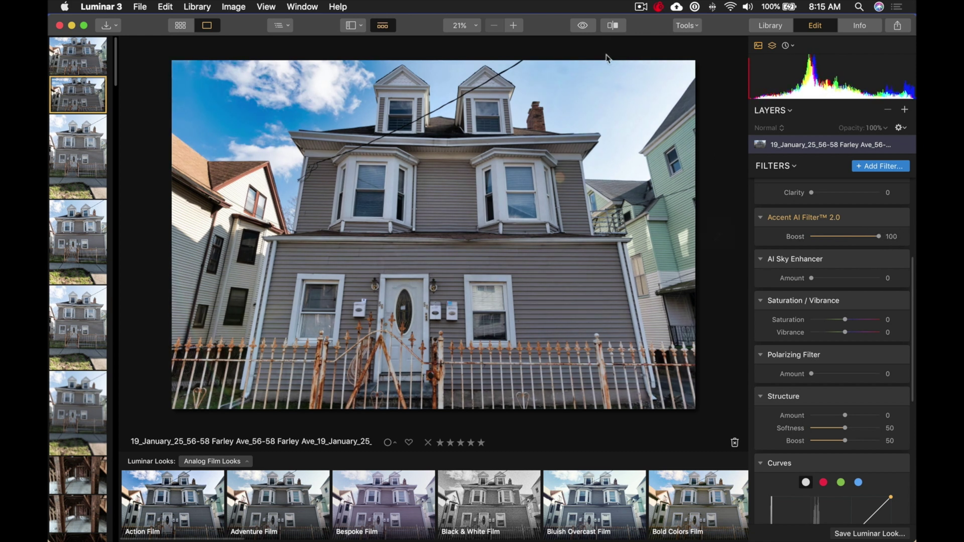
# Compare the boosted house against the original by sweeping the before/after split across the photo.
pyautogui.click(614, 26)
pyautogui.moveTo(423, 218); pyautogui.dragTo(253, 201)
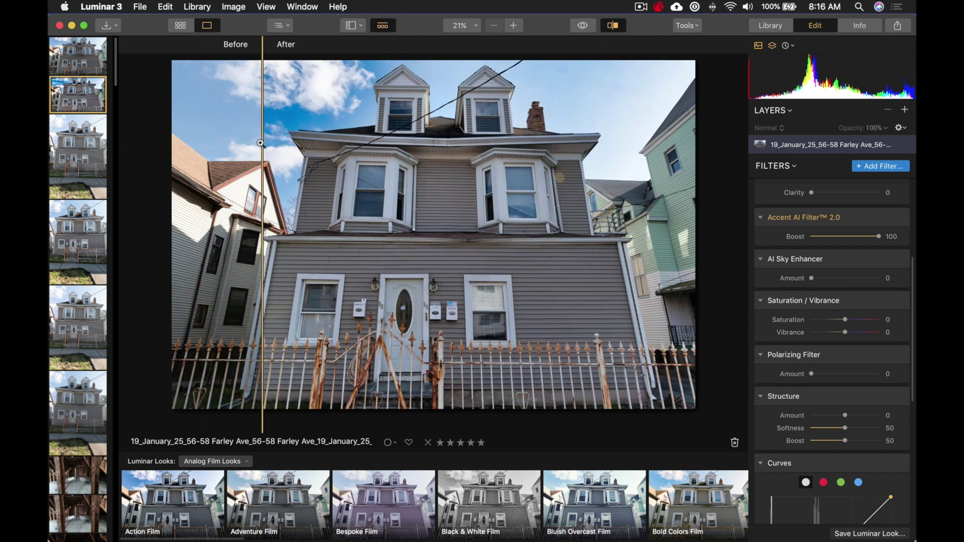
pyautogui.moveTo(259, 143); pyautogui.dragTo(278, 251)
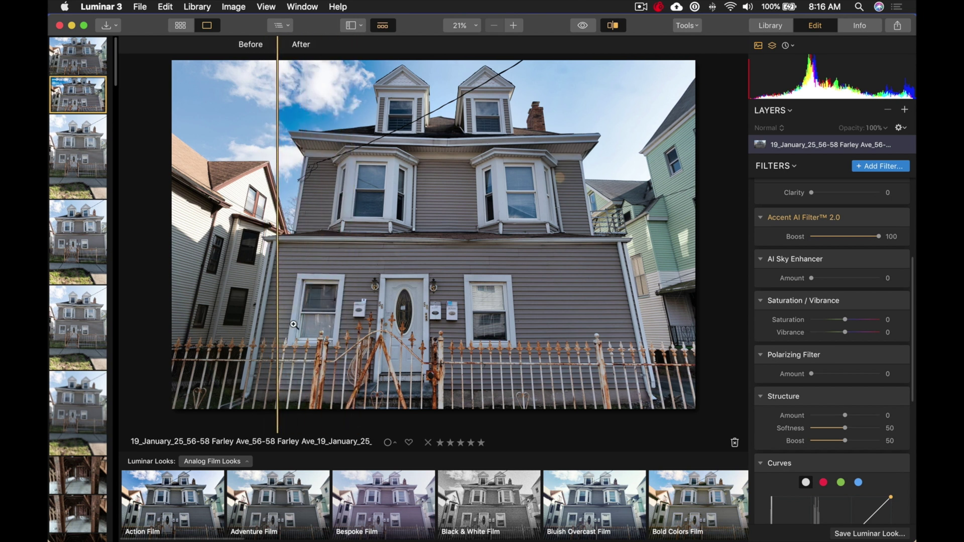
pyautogui.moveTo(277, 321); pyautogui.dragTo(680, 316)
# Turn off Compare and erase the Accent AI effect from the sky using a brush mask.
pyautogui.click(613, 25)
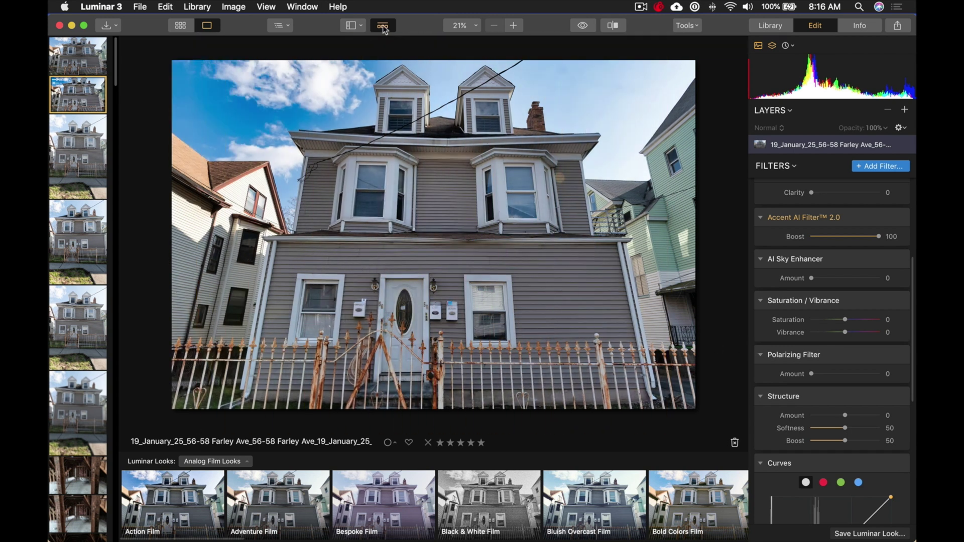
pyautogui.click(382, 25)
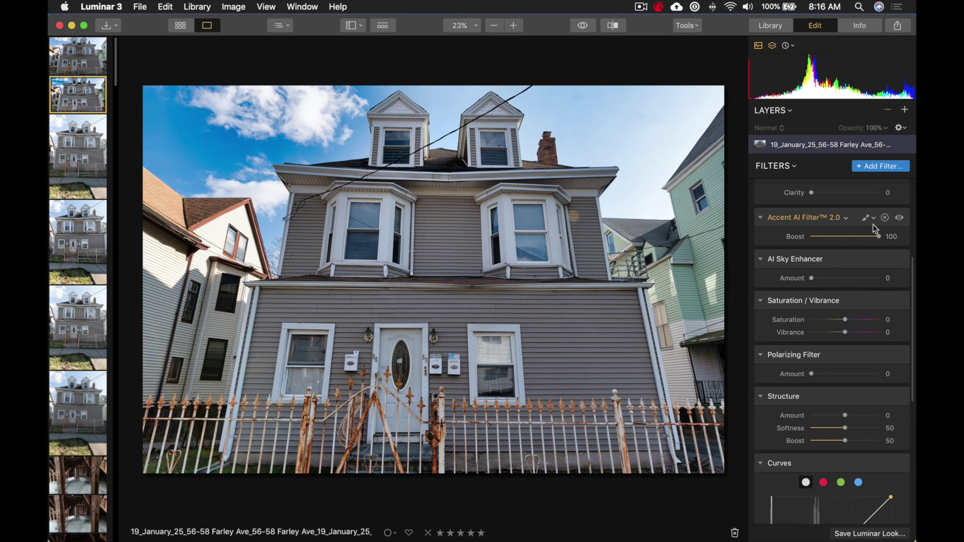
pyautogui.click(867, 219)
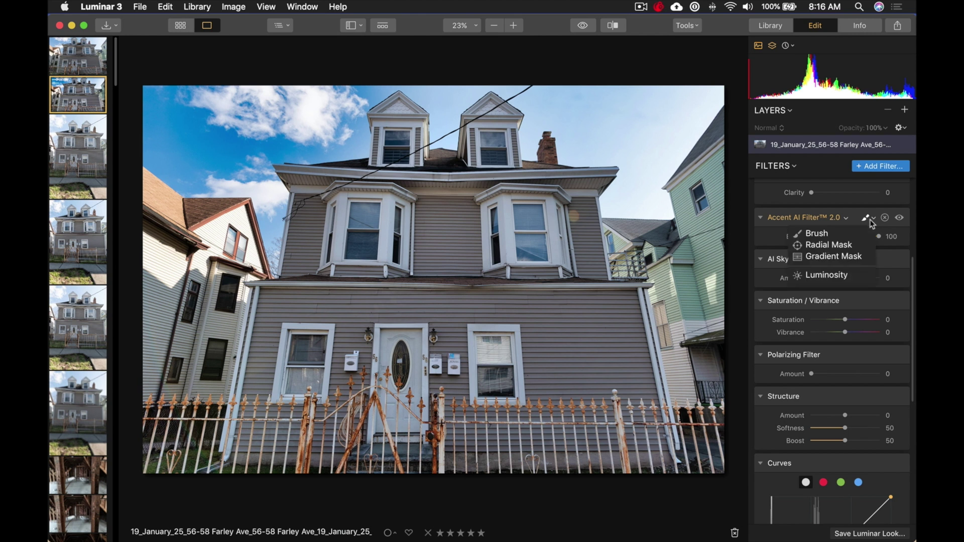
pyautogui.click(838, 239)
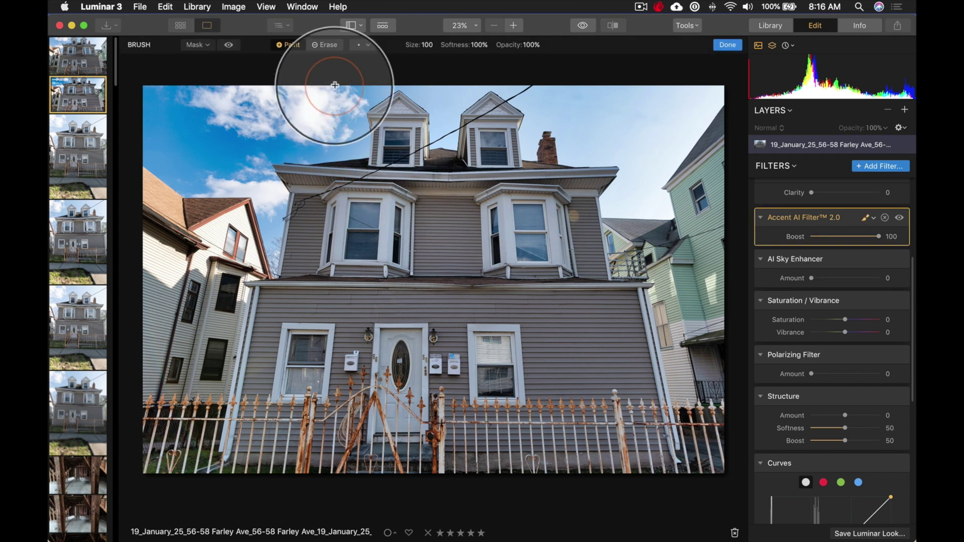
pyautogui.click(325, 44)
pyautogui.moveTo(244, 140)
pyautogui.mouseDown()
pyautogui.moveTo(222, 147)
pyautogui.moveTo(219, 164)
pyautogui.moveTo(230, 174)
pyautogui.moveTo(208, 155)
pyautogui.moveTo(234, 197)
pyautogui.mouseUp()
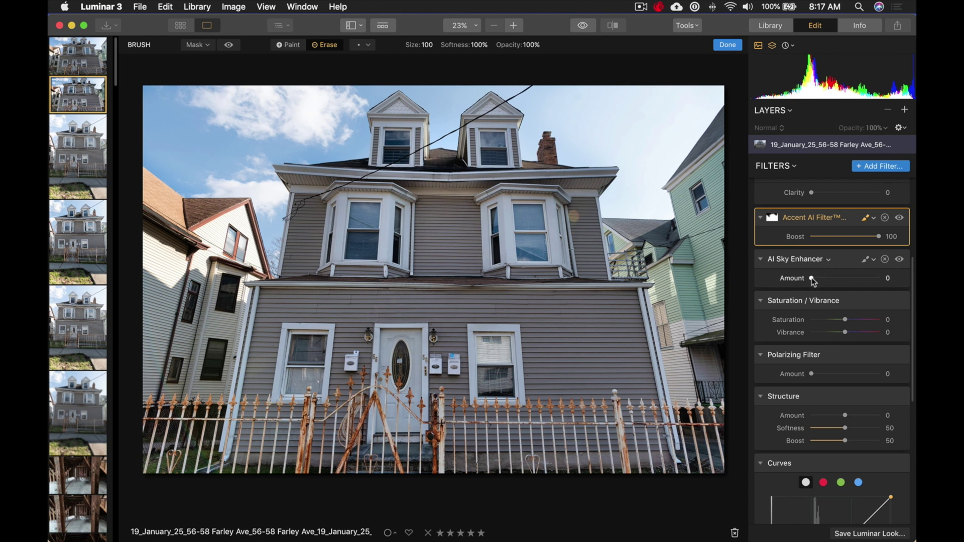
# Set AI Sky Enhancer Amount to 39, preview the original, and finish the Accent AI brush mask.
pyautogui.moveTo(813, 279); pyautogui.dragTo(840, 279)
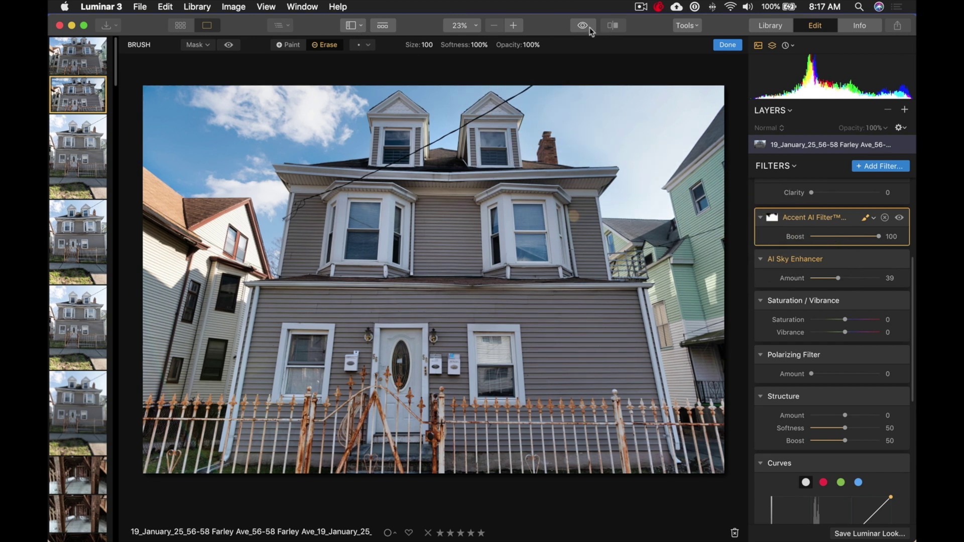
pyautogui.moveTo(591, 31); pyautogui.dragTo(585, 31)
pyautogui.moveTo(586, 29); pyautogui.dragTo(585, 29)
pyautogui.click(799, 223)
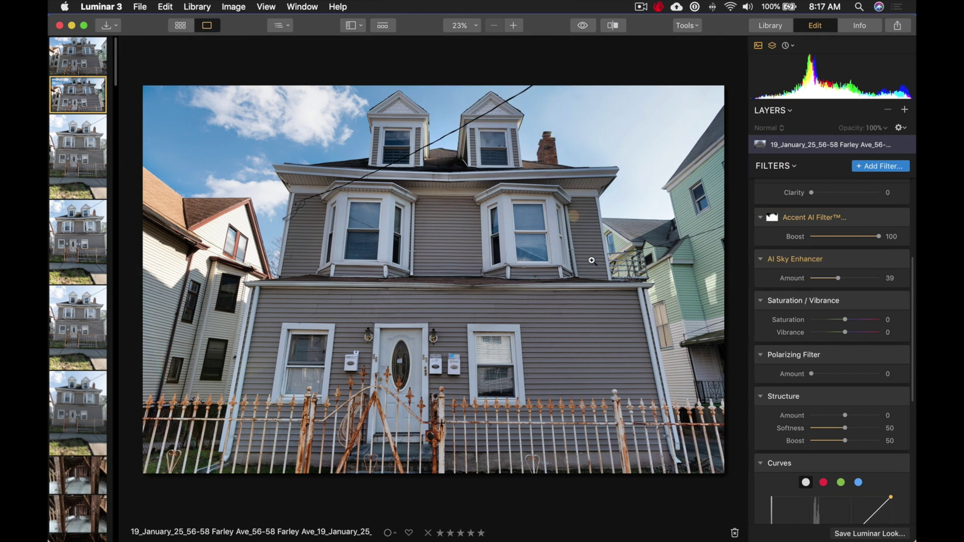
pyautogui.click(582, 26)
pyautogui.click(582, 26)
pyautogui.click(582, 26)
pyautogui.click(582, 26)
pyautogui.click(583, 26)
pyautogui.click(584, 26)
pyautogui.click(869, 219)
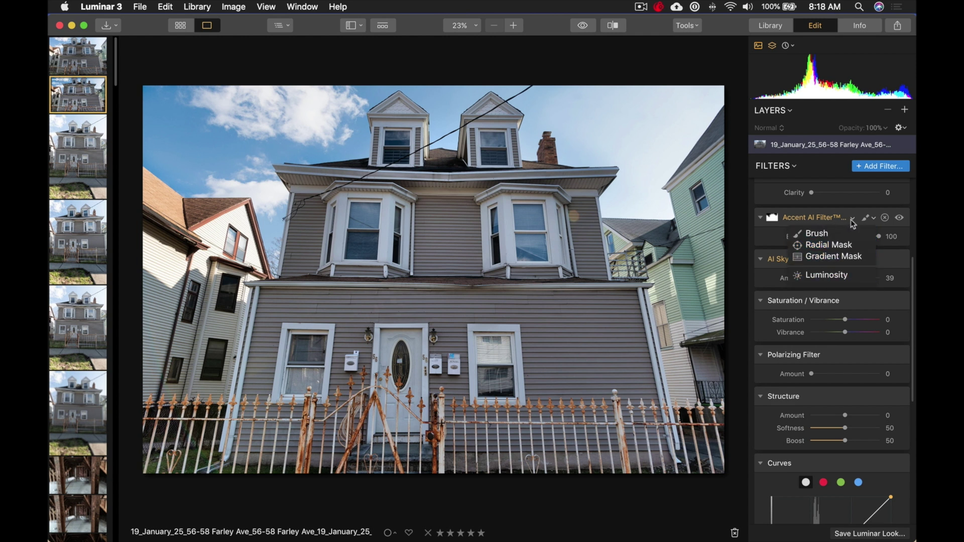
pyautogui.click(853, 223)
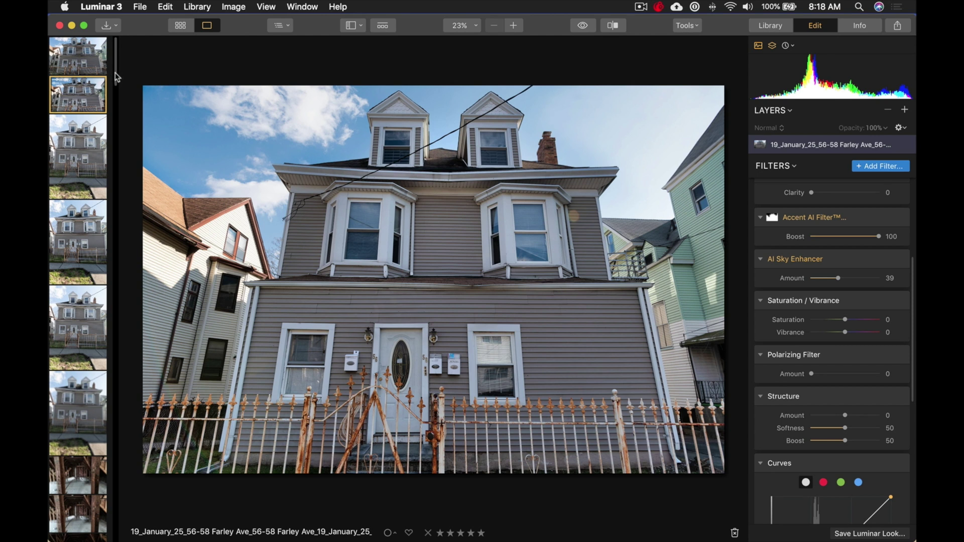
pyautogui.moveTo(116, 77); pyautogui.dragTo(120, 178)
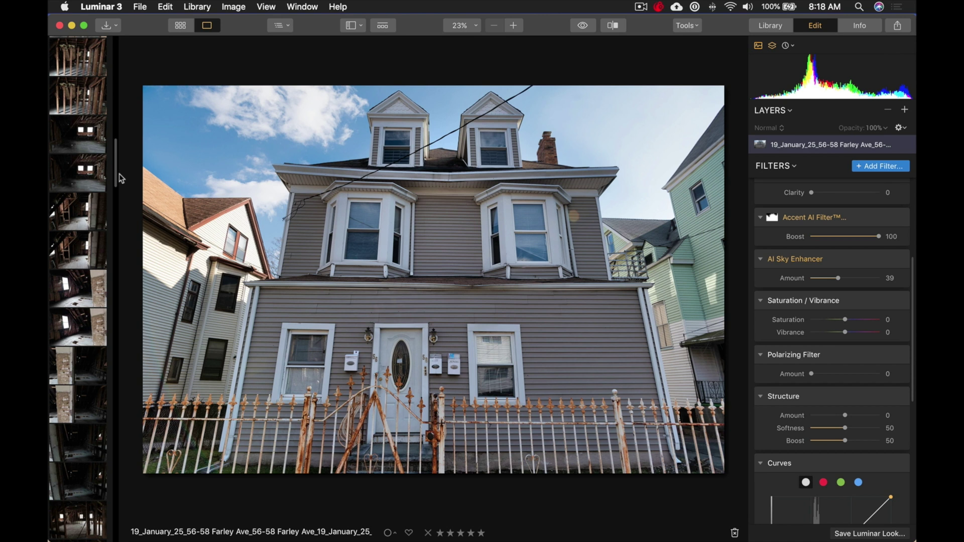
# Open the dark attic interior photo from the filmstrip.
pyautogui.click(101, 168)
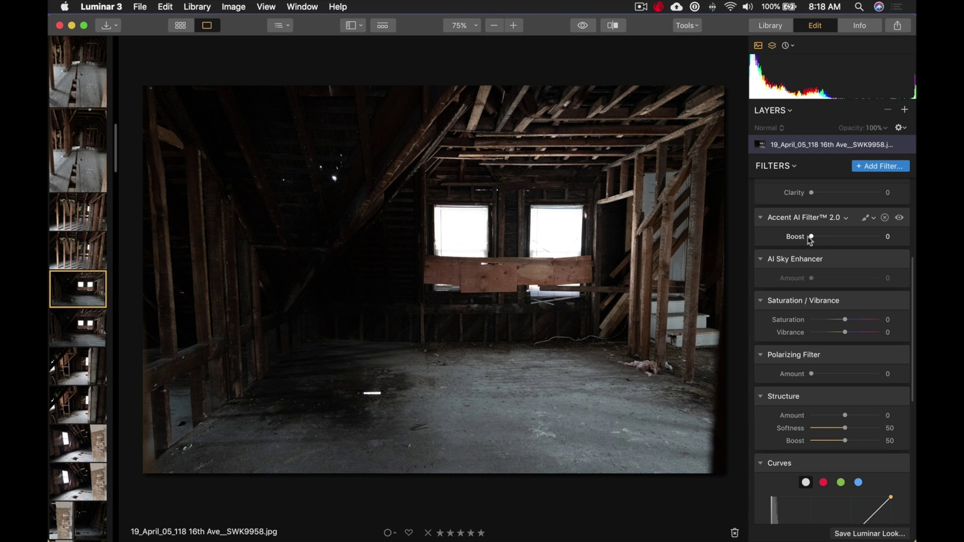
# Raise the attic photo's Accent AI Boost to 100 and inspect the rafters at 100% zoom.
pyautogui.moveTo(812, 238); pyautogui.dragTo(893, 239)
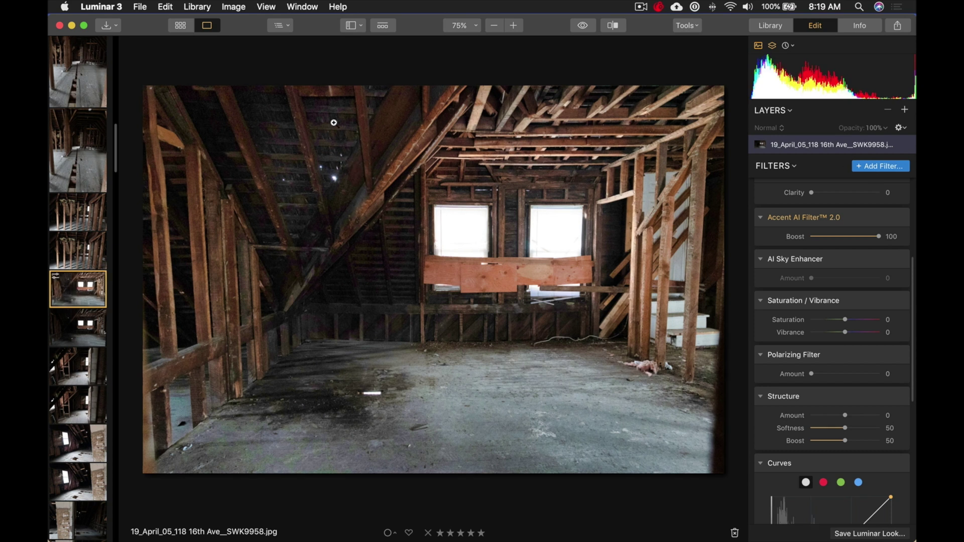
pyautogui.click(328, 150)
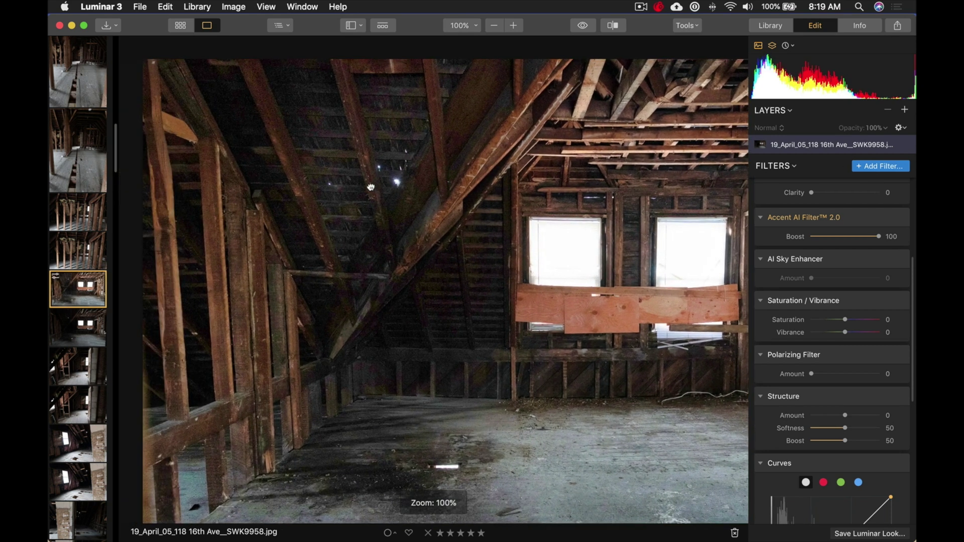
pyautogui.click(374, 186)
pyautogui.click(325, 183)
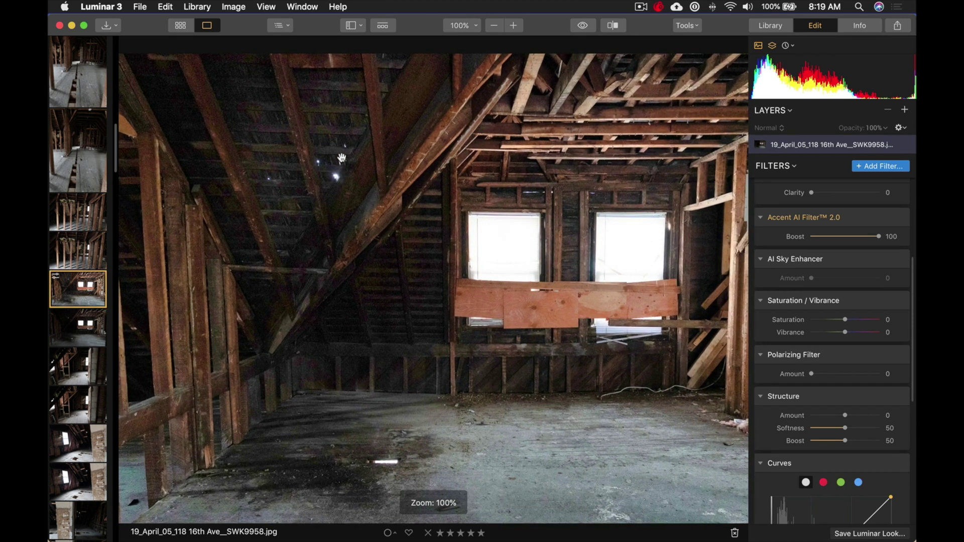
pyautogui.click(342, 168)
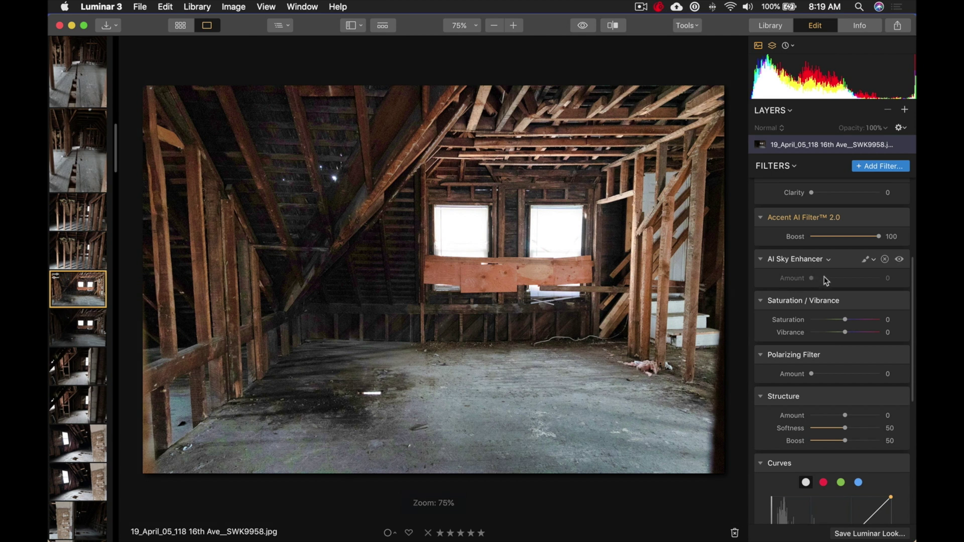
# Hide AI Sky Enhancer, keep Boost at 100, and compare the edit with the darker original.
pyautogui.click(900, 260)
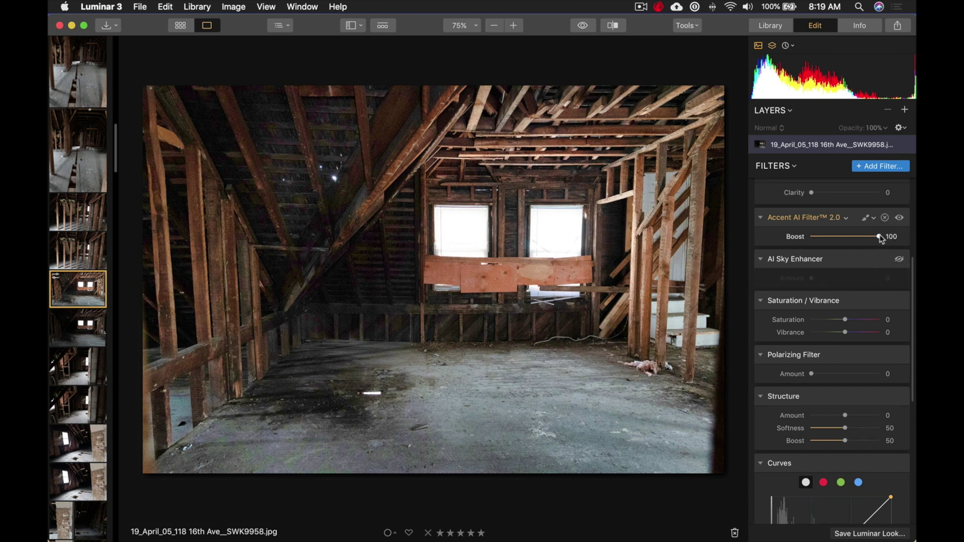
pyautogui.moveTo(879, 239)
pyautogui.mouseDown()
pyautogui.moveTo(823, 236)
pyautogui.moveTo(880, 237)
pyautogui.mouseUp()
pyautogui.rightClick(586, 170)
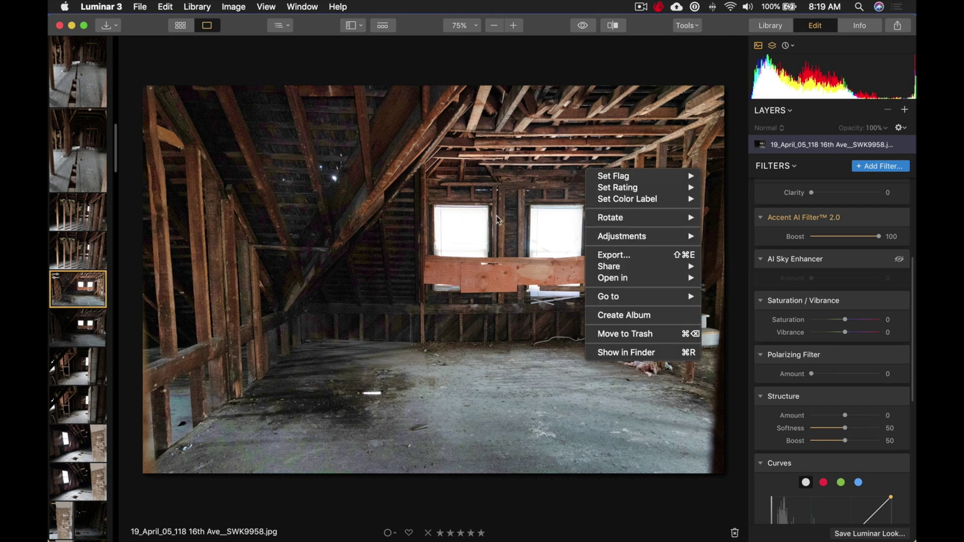
pyautogui.click(500, 66)
pyautogui.click(582, 26)
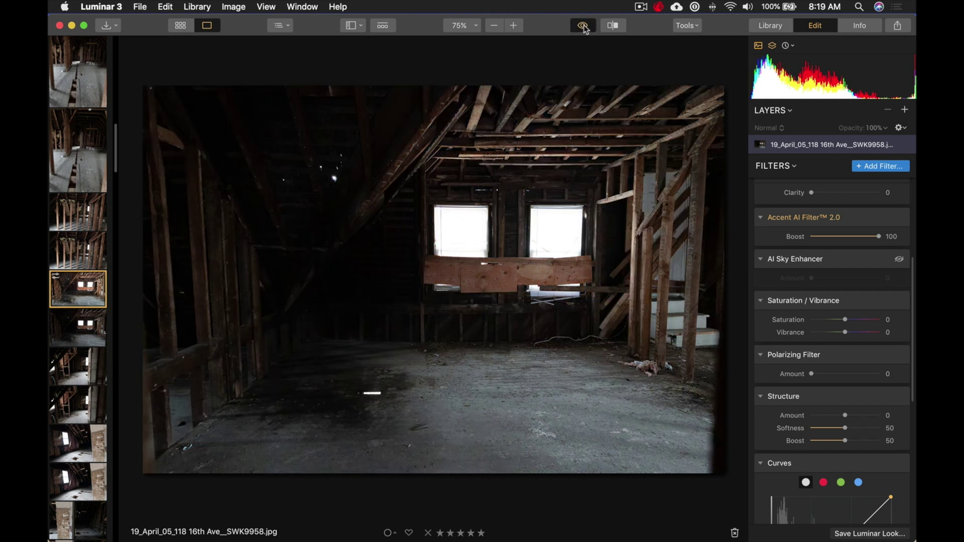
pyautogui.click(582, 26)
pyautogui.click(581, 26)
pyautogui.click(582, 26)
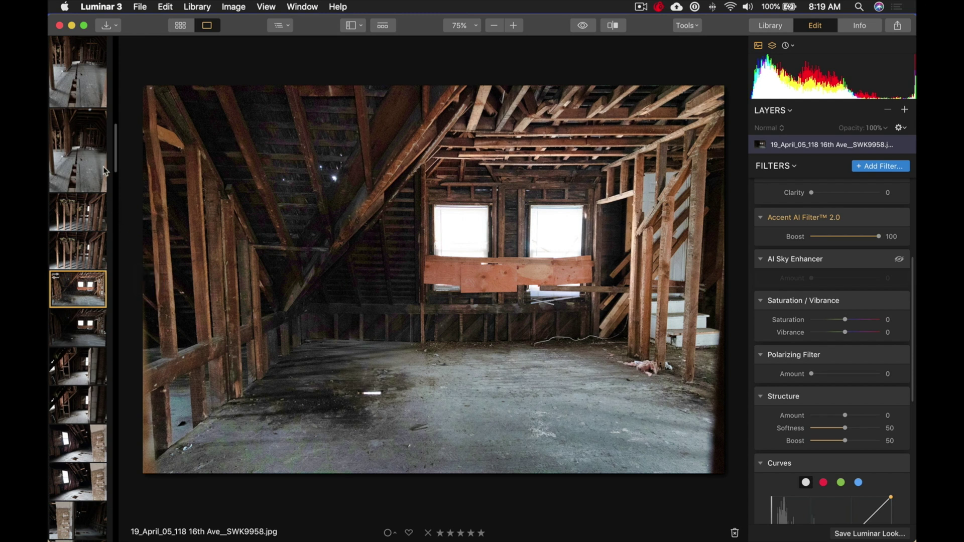
pyautogui.moveTo(115, 164); pyautogui.dragTo(142, 259)
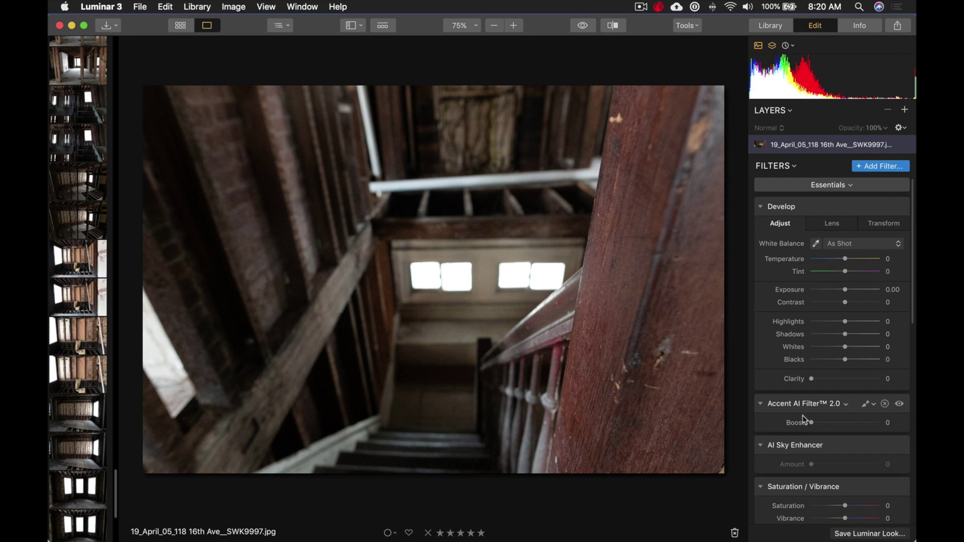
# Raise Accent AI Boost on the stairwell photo and compare it with the original.
pyautogui.moveTo(812, 423); pyautogui.dragTo(847, 424)
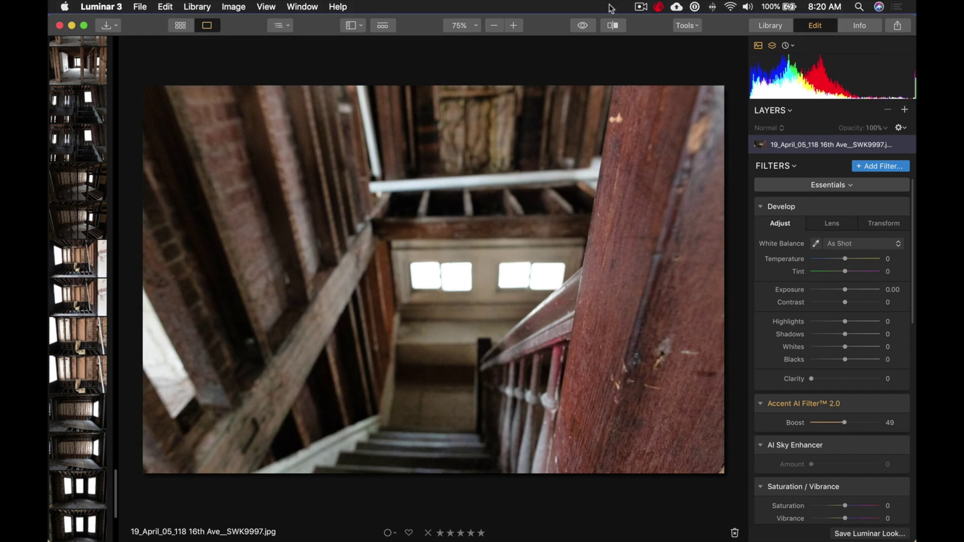
pyautogui.click(585, 29)
pyautogui.click(581, 28)
pyautogui.click(575, 28)
pyautogui.click(575, 28)
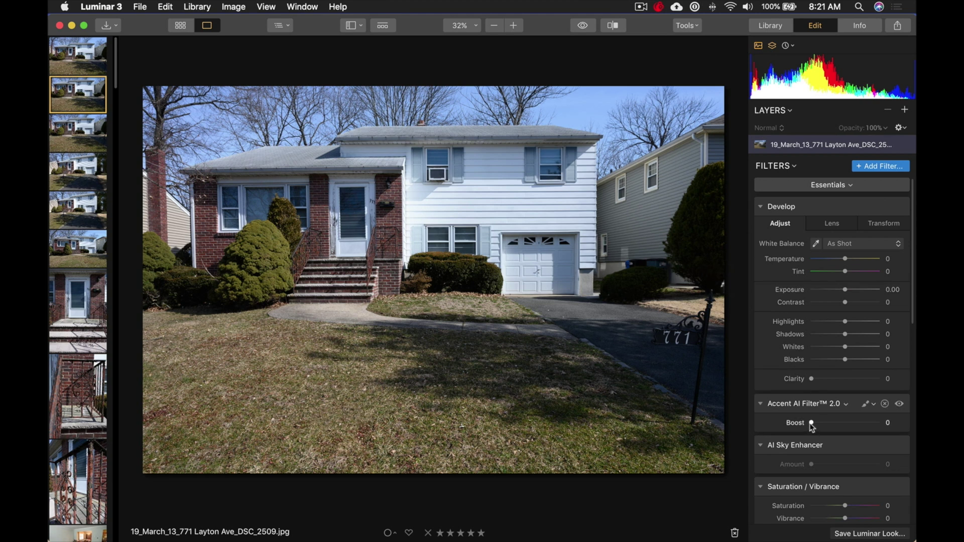
# Boost the garage house photo's Accent AI Filter to 100 and check it in the before/after split.
pyautogui.moveTo(812, 426); pyautogui.dragTo(897, 422)
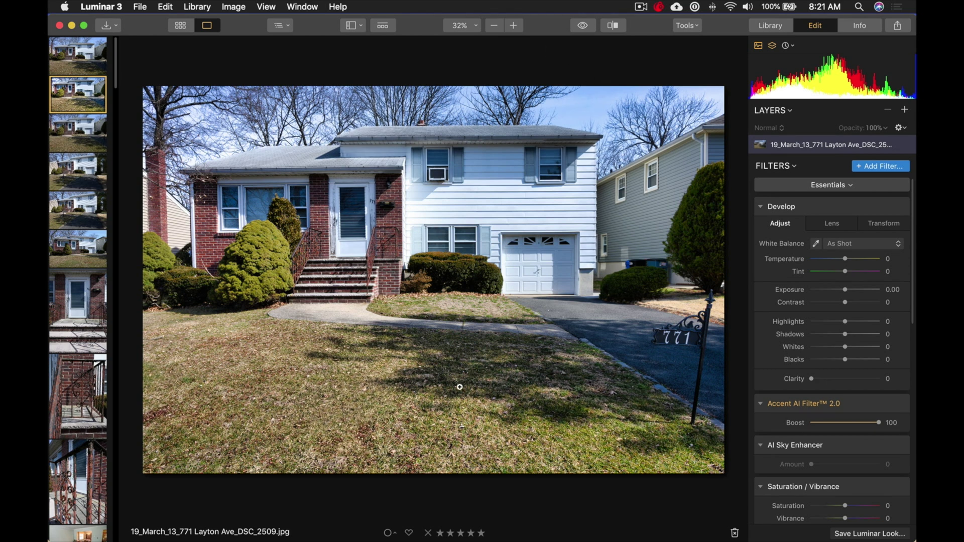
pyautogui.click(612, 26)
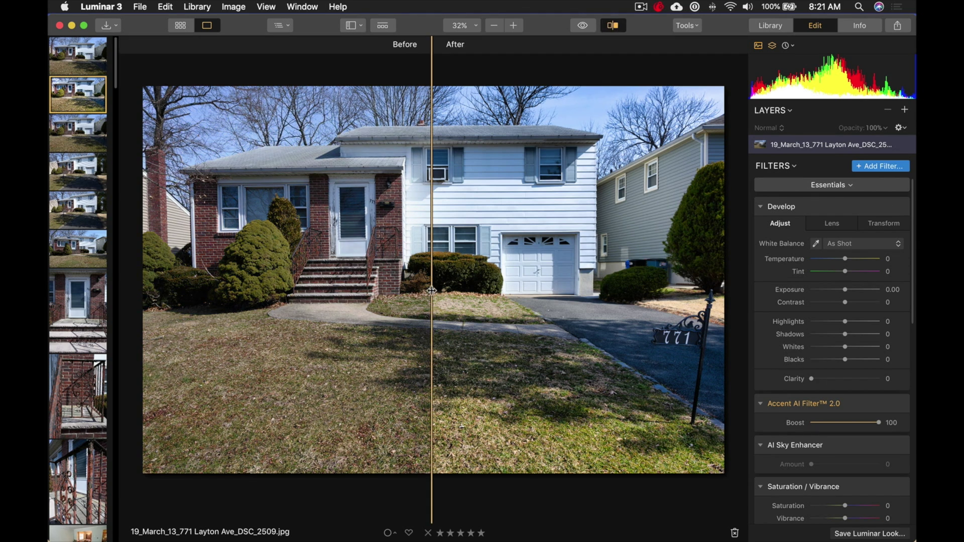
pyautogui.moveTo(432, 290); pyautogui.dragTo(349, 261)
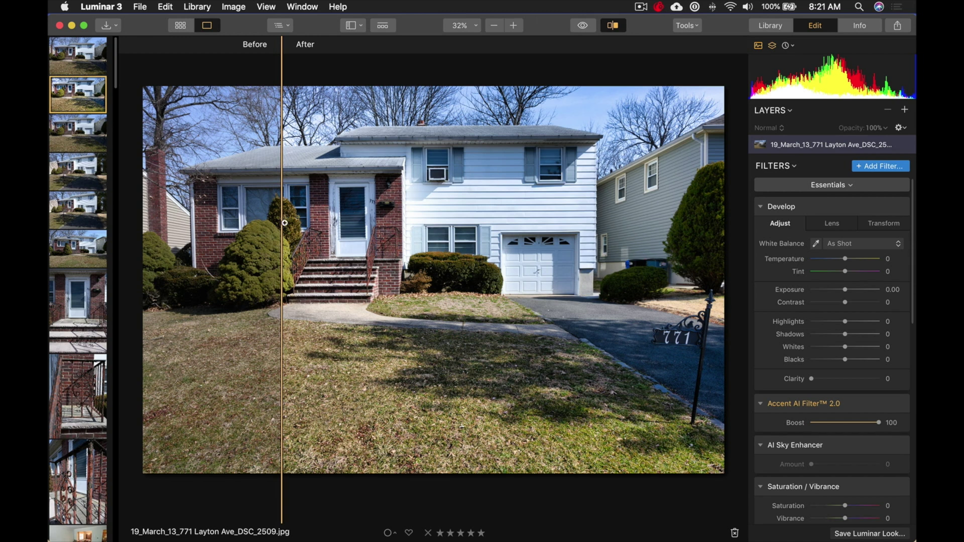
pyautogui.moveTo(281, 217); pyautogui.dragTo(468, 216)
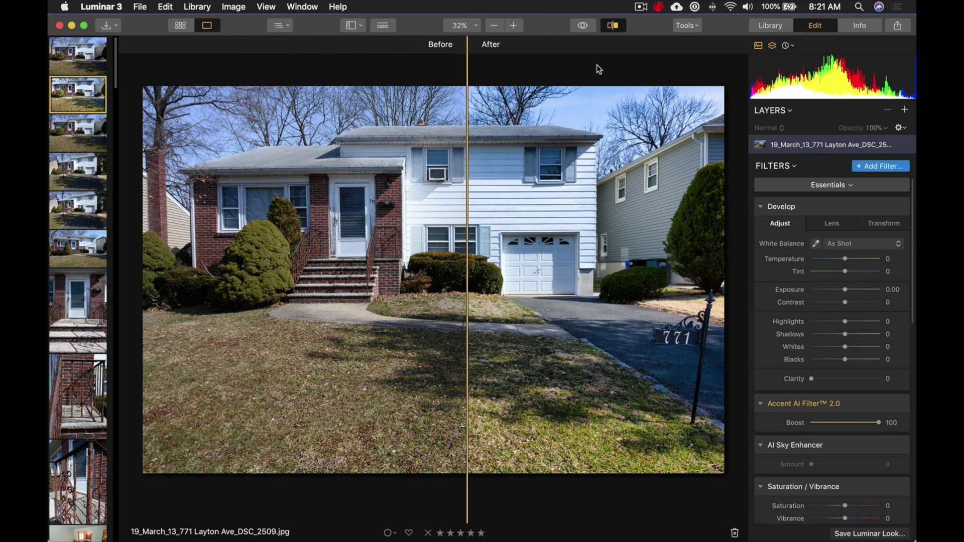
pyautogui.click(612, 25)
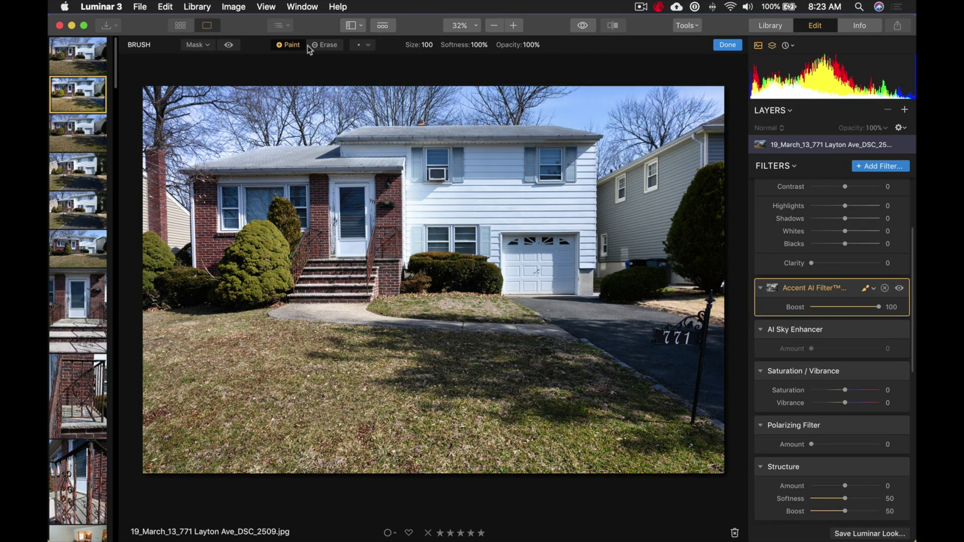
# Switch the mask brush to Erase and paint the Accent AI effect off the top-left sky.
pyautogui.click(326, 45)
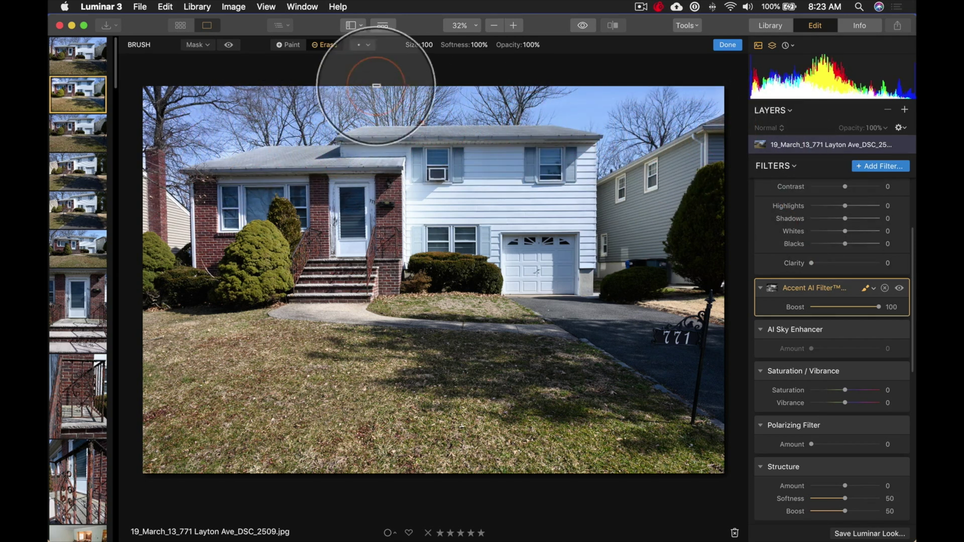
pyautogui.click(223, 47)
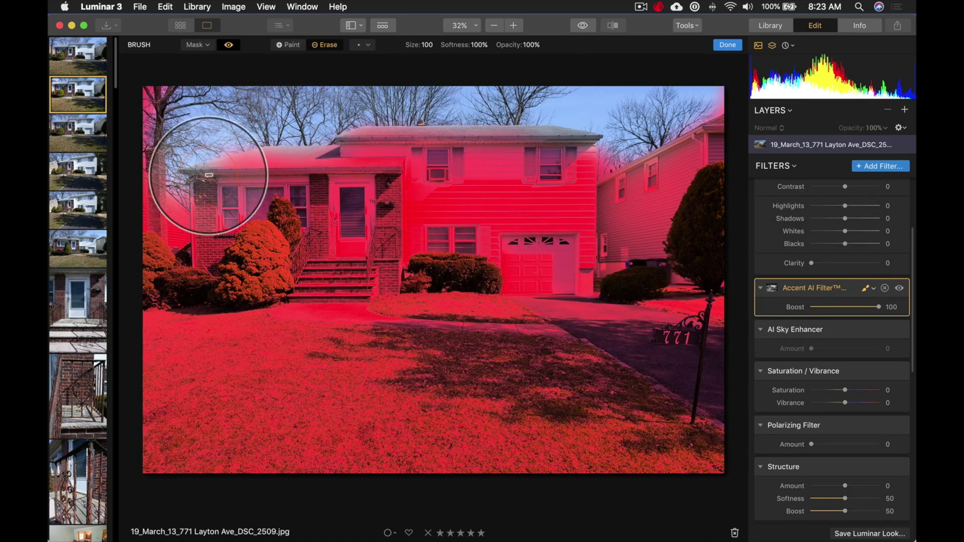
pyautogui.moveTo(186, 154)
pyautogui.mouseDown()
pyautogui.moveTo(178, 121)
pyautogui.moveTo(186, 128)
pyautogui.moveTo(176, 144)
pyautogui.moveTo(200, 140)
pyautogui.mouseUp()
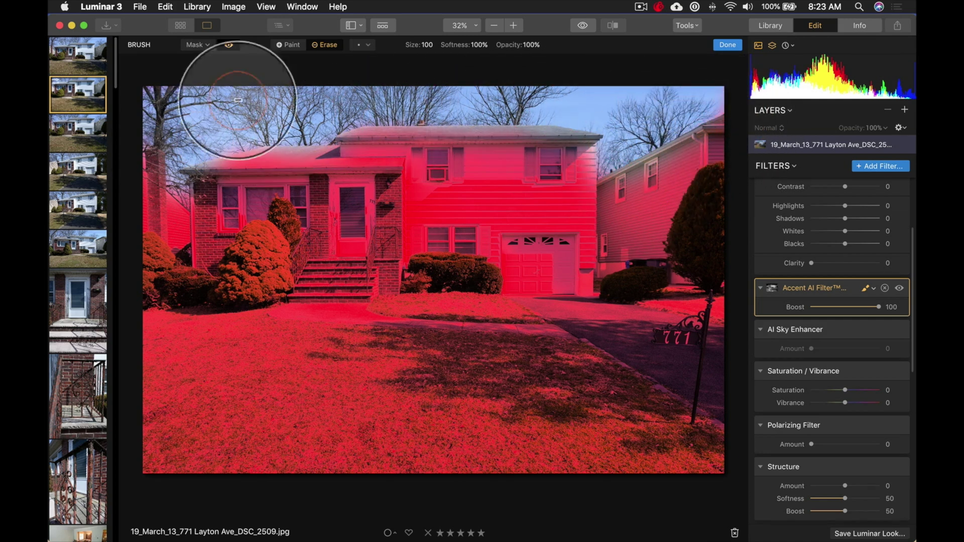
pyautogui.click(237, 45)
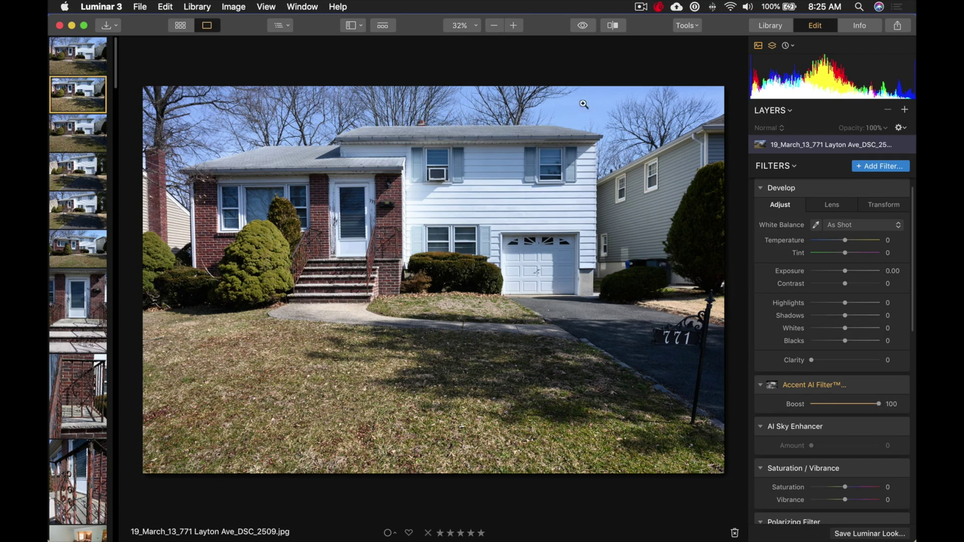
# Flip the eye preview several times to compare the masked house edit with the original.
pyautogui.click(582, 26)
pyautogui.click(577, 27)
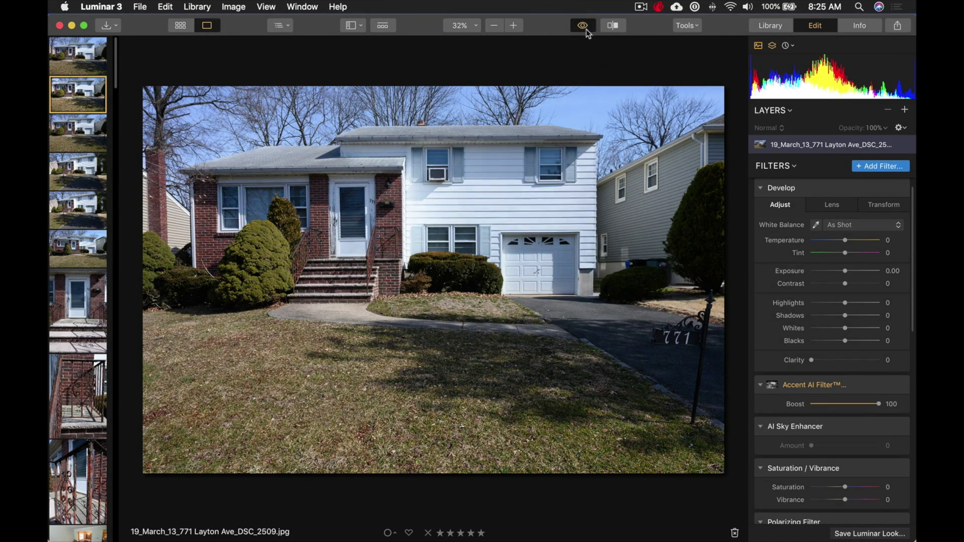
pyautogui.click(587, 27)
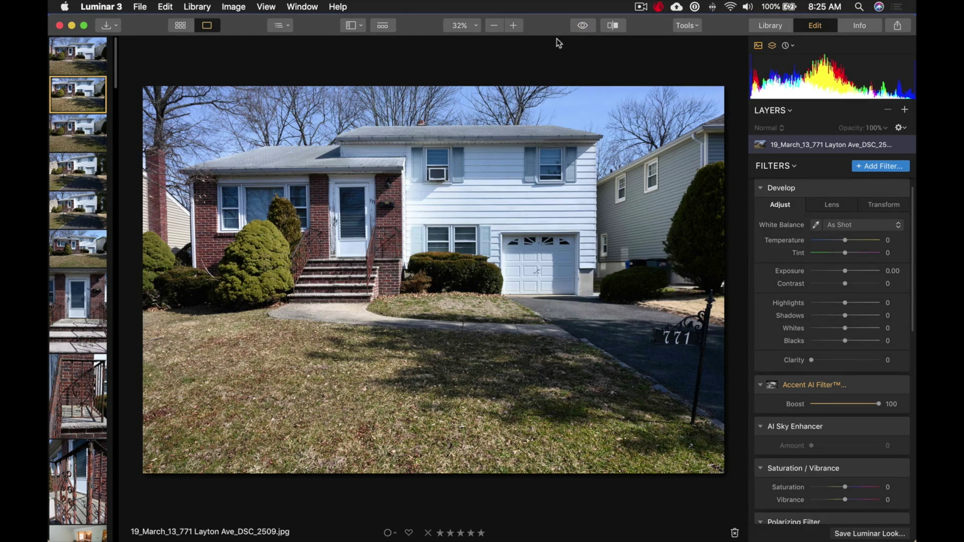
pyautogui.click(584, 26)
pyautogui.click(585, 26)
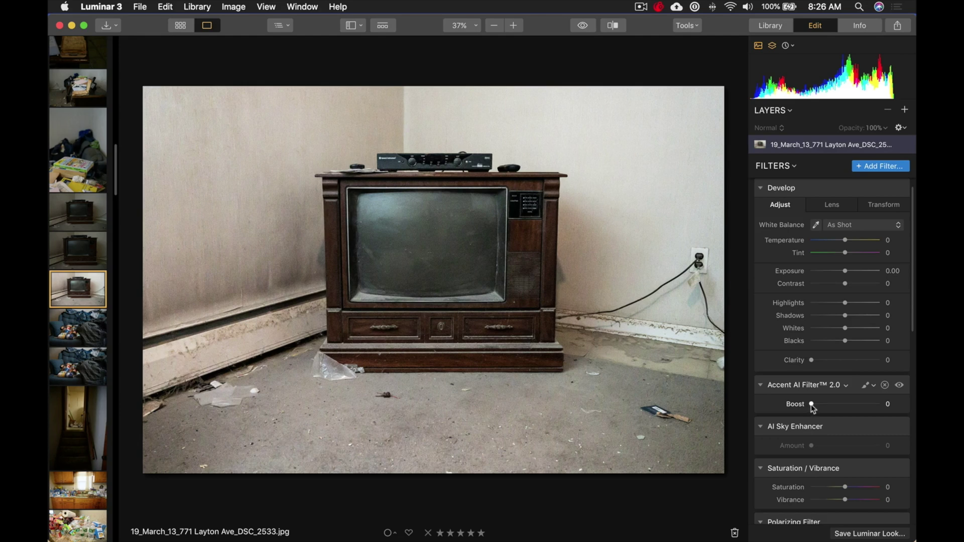
# Give the TV photo Accent AI Boost 92, then darken it with Exposure -2.80 and Highlights -42.
pyautogui.moveTo(819, 407); pyautogui.dragTo(878, 404)
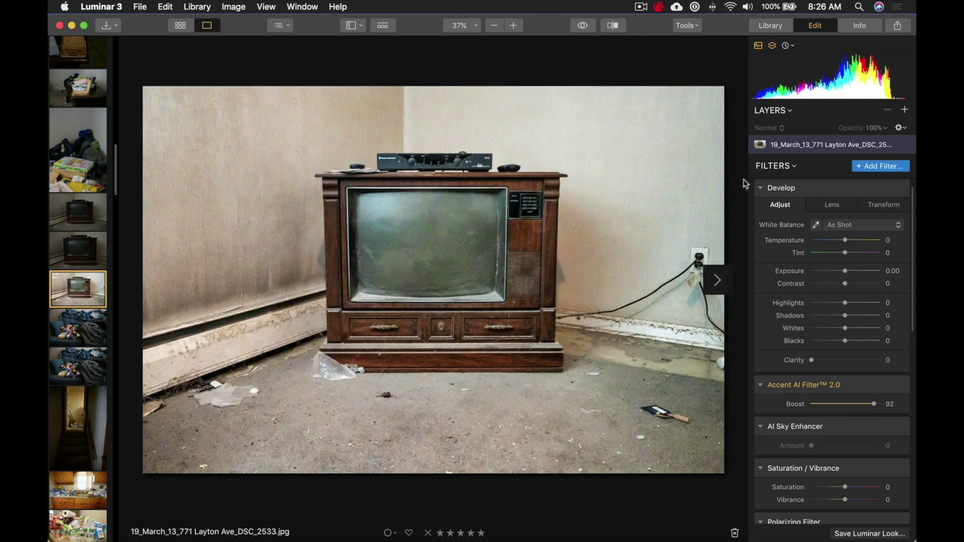
pyautogui.moveTo(842, 270); pyautogui.dragTo(837, 273)
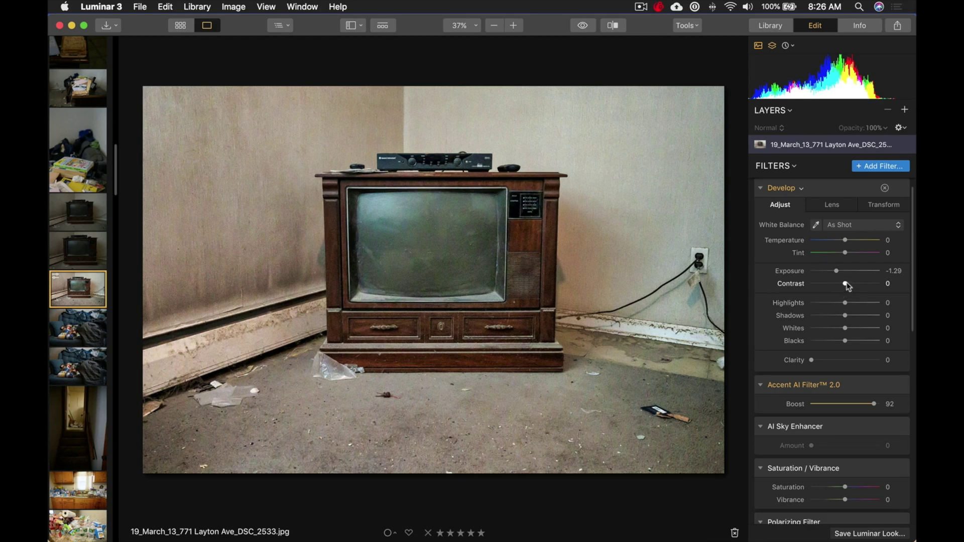
pyautogui.moveTo(846, 303); pyautogui.dragTo(819, 315)
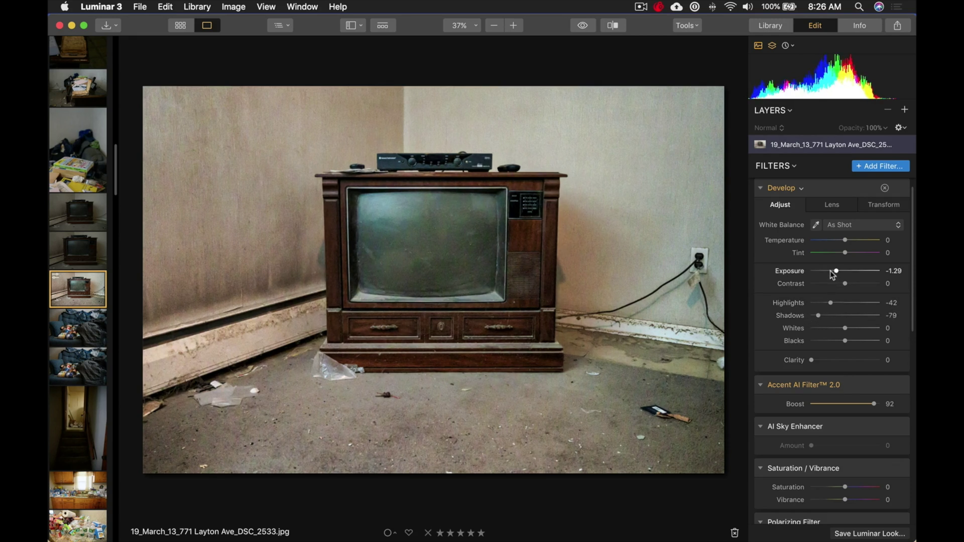
pyautogui.moveTo(824, 274); pyautogui.dragTo(826, 272)
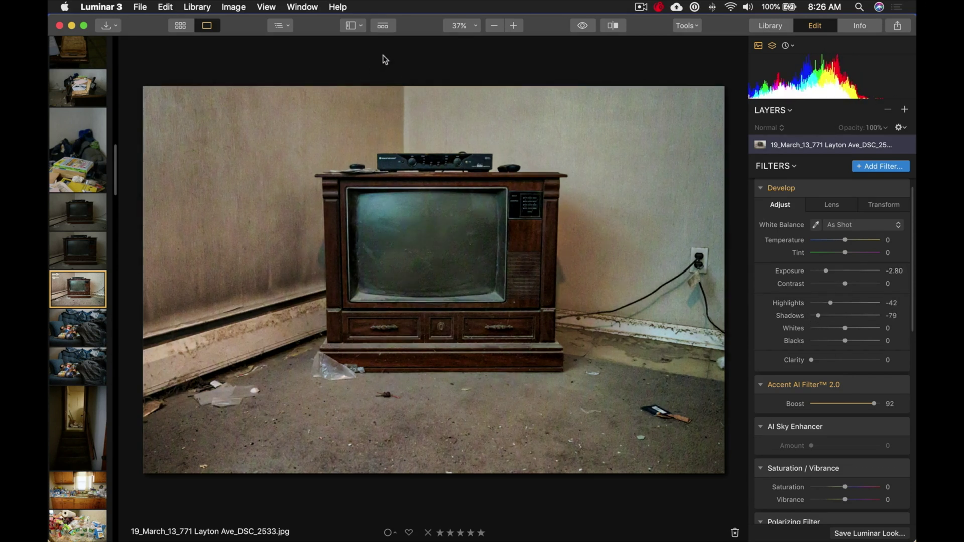
# From Analog Film Looks, compare Bespoke and Action Film, apply Bold Colors Film, and set Accent AI Boost to 52.
pyautogui.click(383, 26)
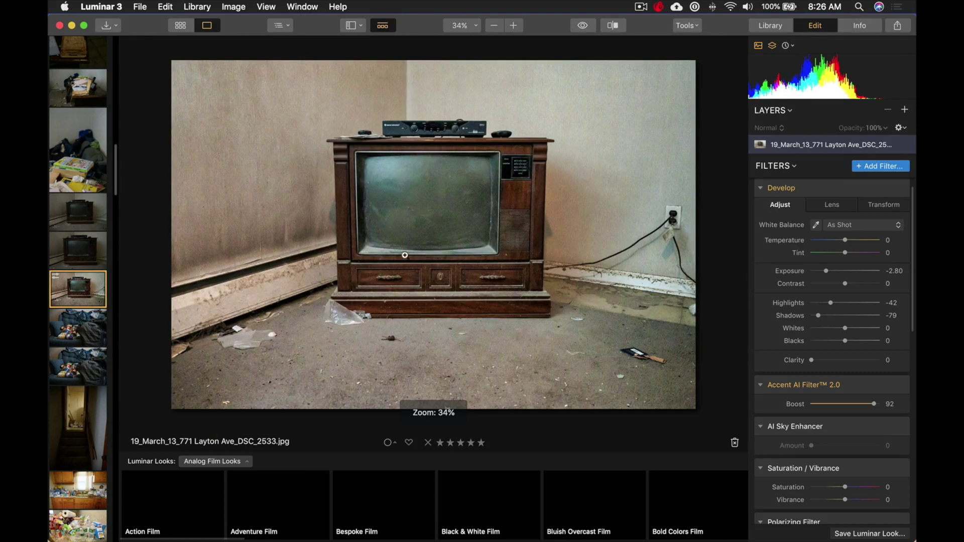
pyautogui.click(243, 462)
pyautogui.click(243, 462)
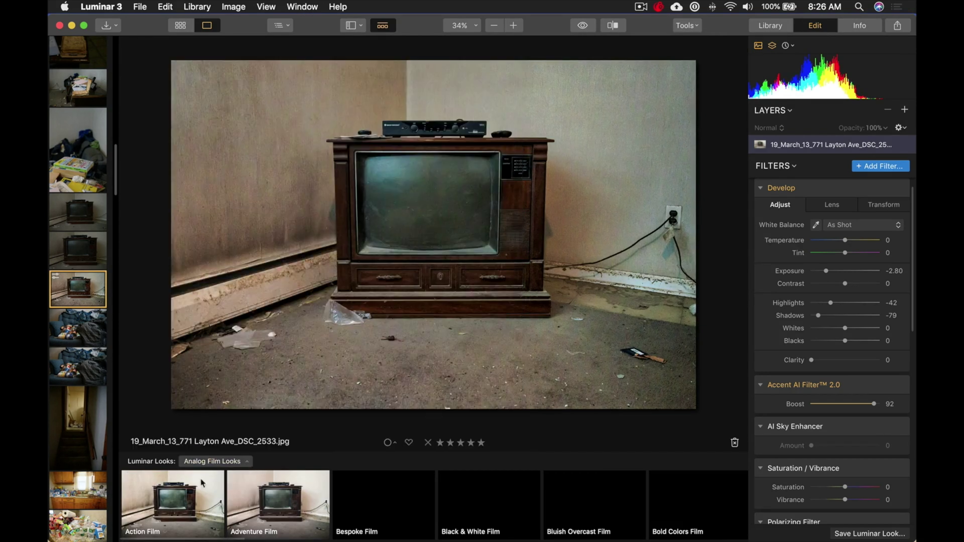
pyautogui.click(354, 504)
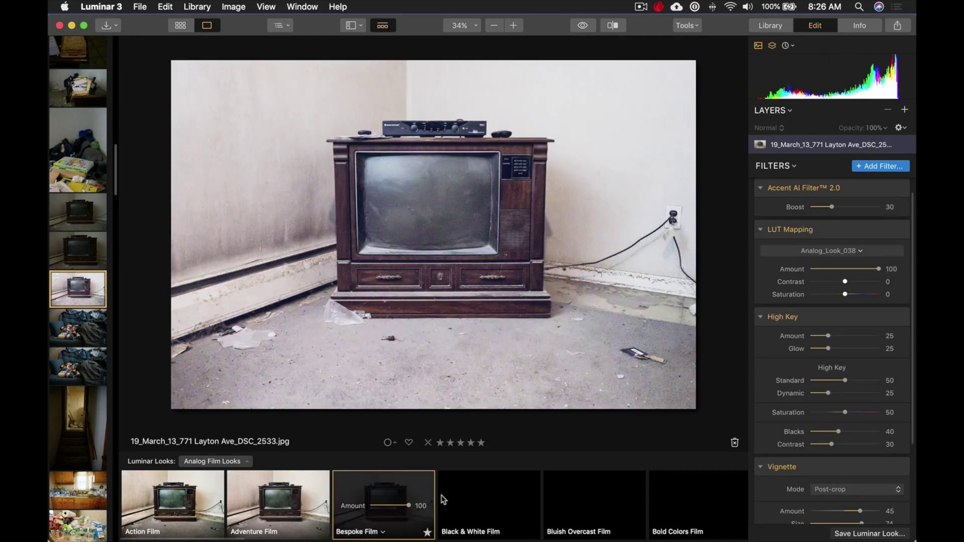
pyautogui.click(216, 493)
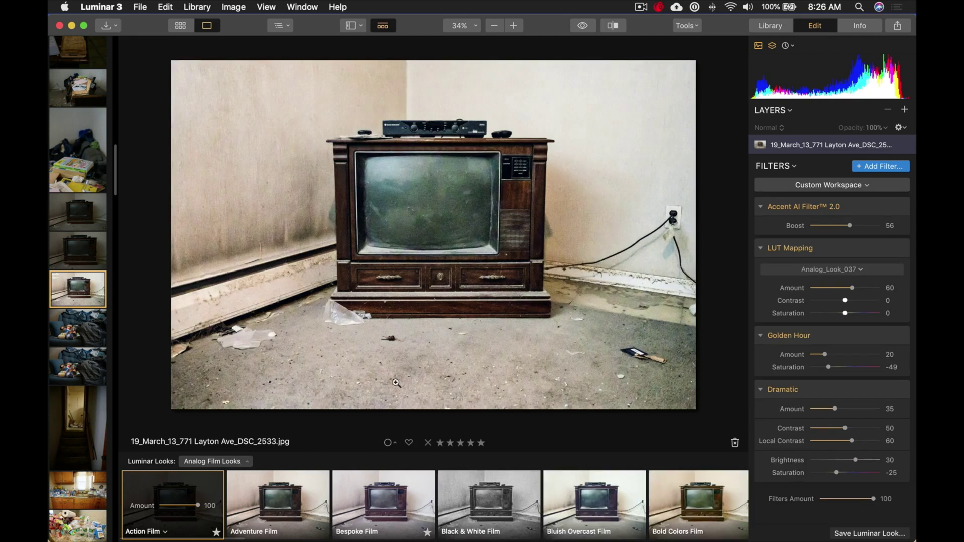
pyautogui.click(671, 492)
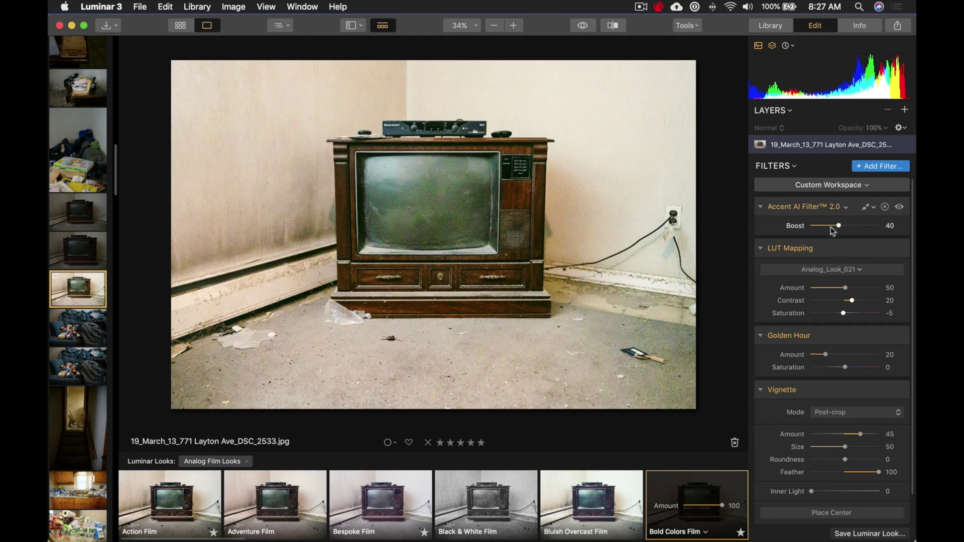
pyautogui.moveTo(840, 228)
pyautogui.mouseDown()
pyautogui.moveTo(854, 229)
pyautogui.moveTo(818, 228)
pyautogui.moveTo(850, 228)
pyautogui.mouseUp()
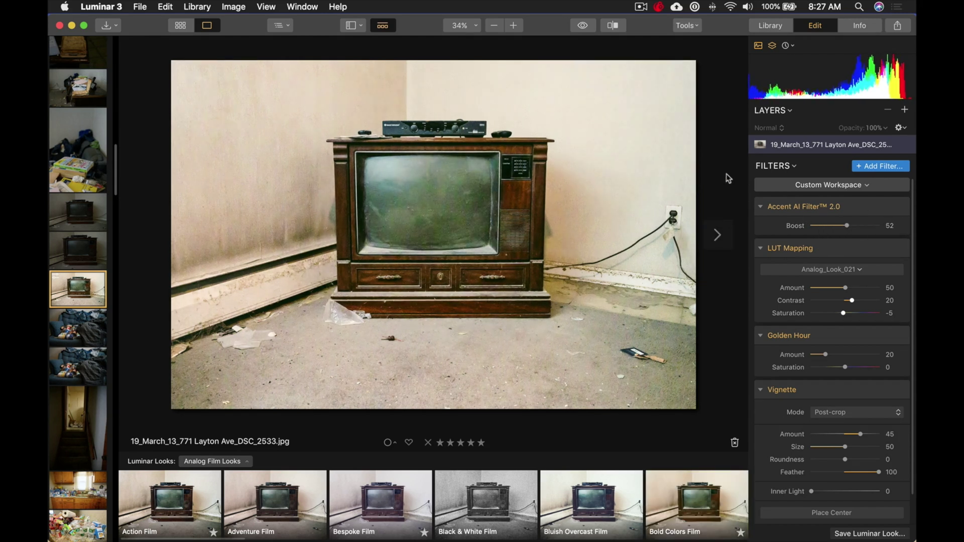
# Show the TV photo in a before/after split and move the divider across the frame.
pyautogui.click(618, 25)
pyautogui.moveTo(462, 123); pyautogui.dragTo(420, 146)
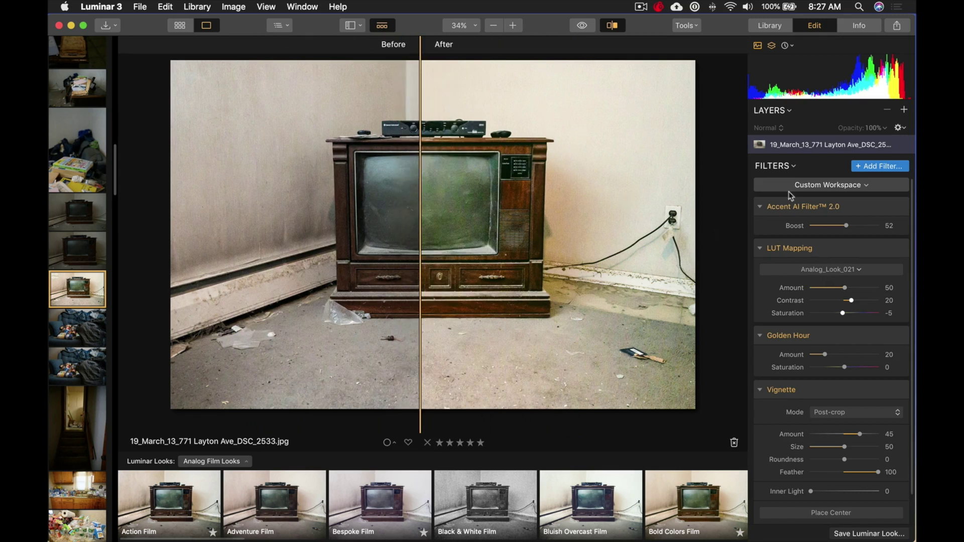
pyautogui.moveTo(419, 207); pyautogui.dragTo(492, 207)
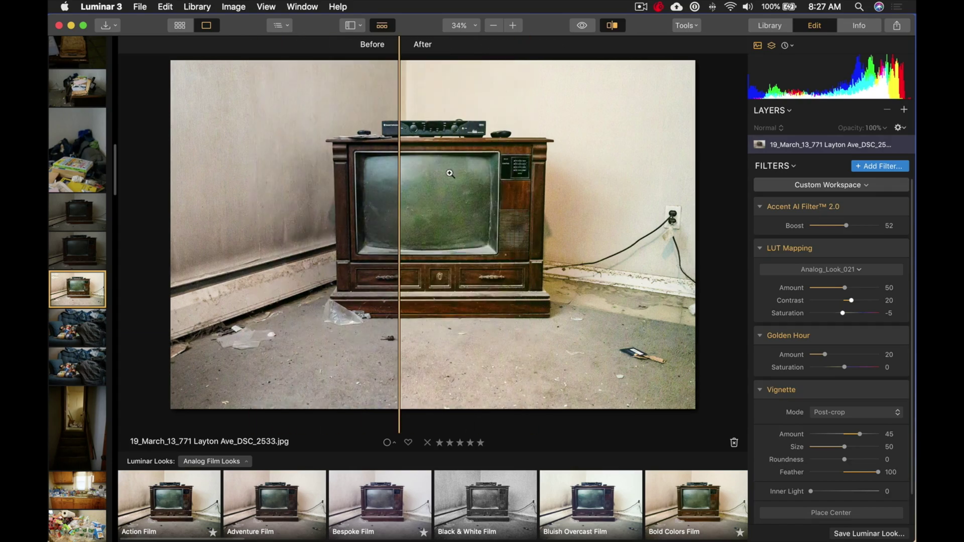